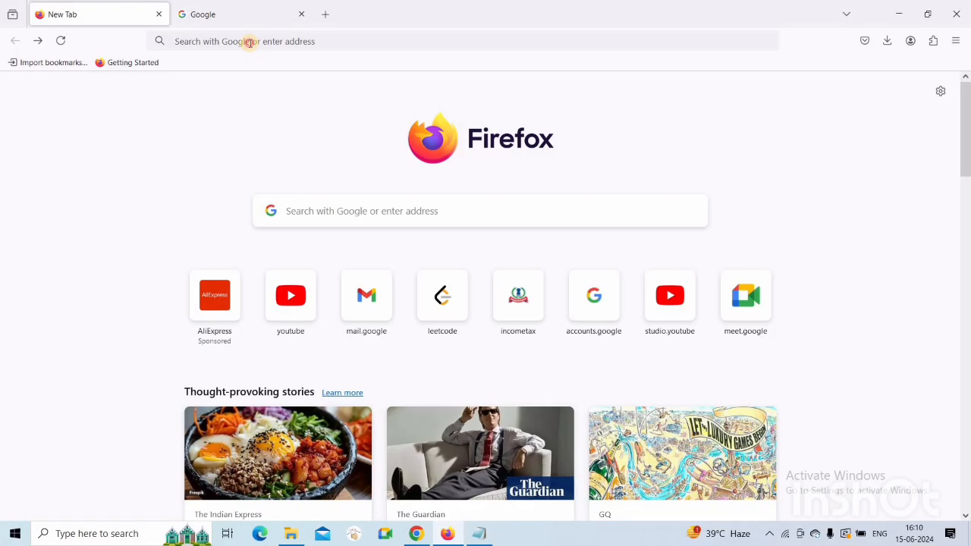
Load mail.google.com in the first tab, then switch to the Google home page tab
left_click(250, 43)
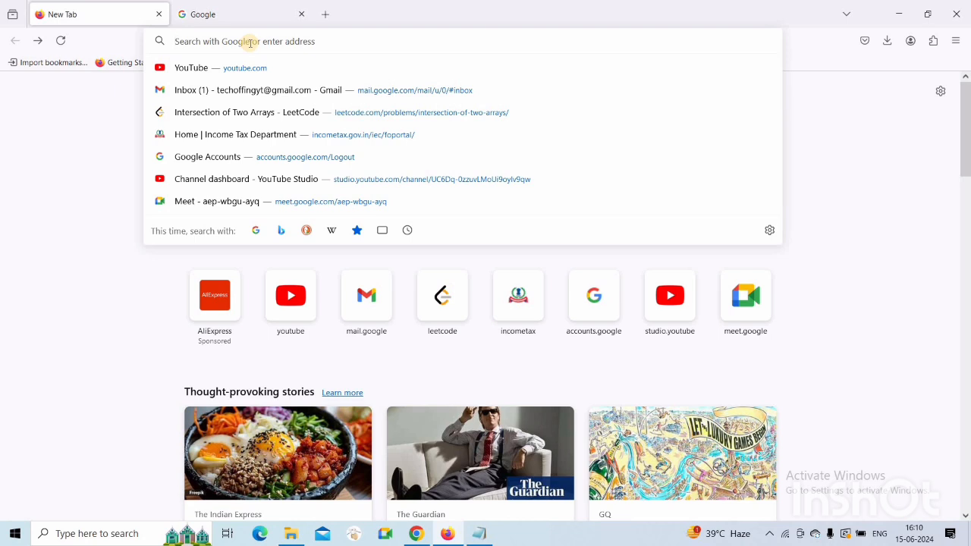
type("mail.google.com/")
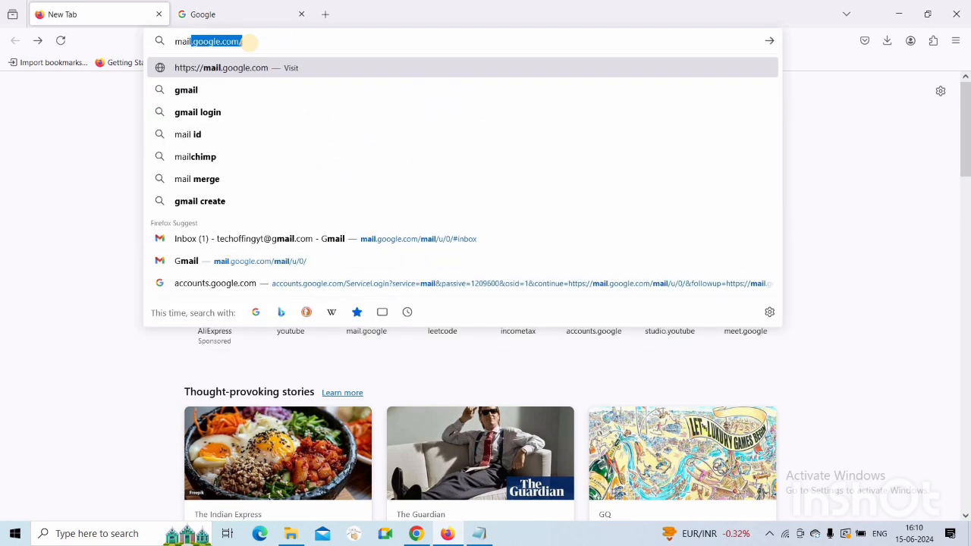
key("Return")
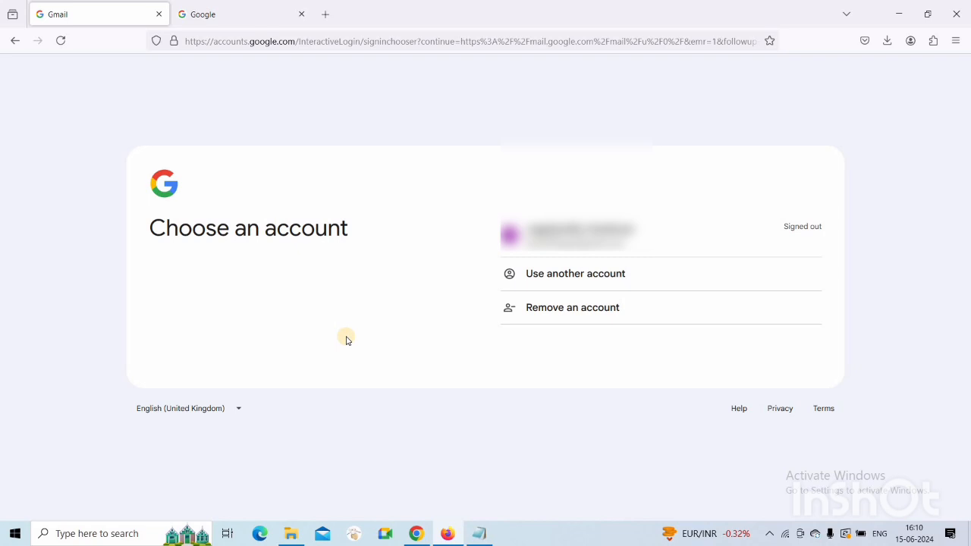
left_click(228, 9)
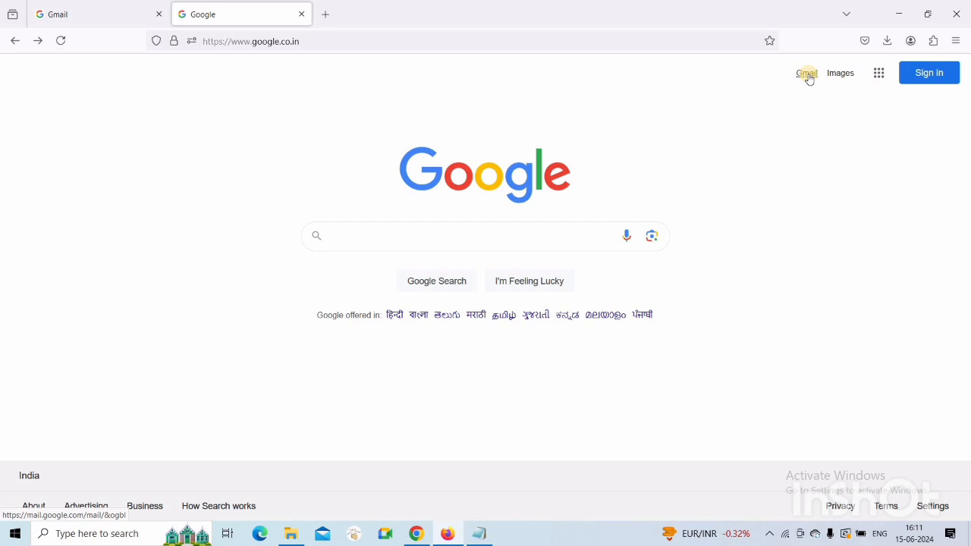
Sign in to Gmail from the Google home page with another account's e-mail and password
left_click(807, 73)
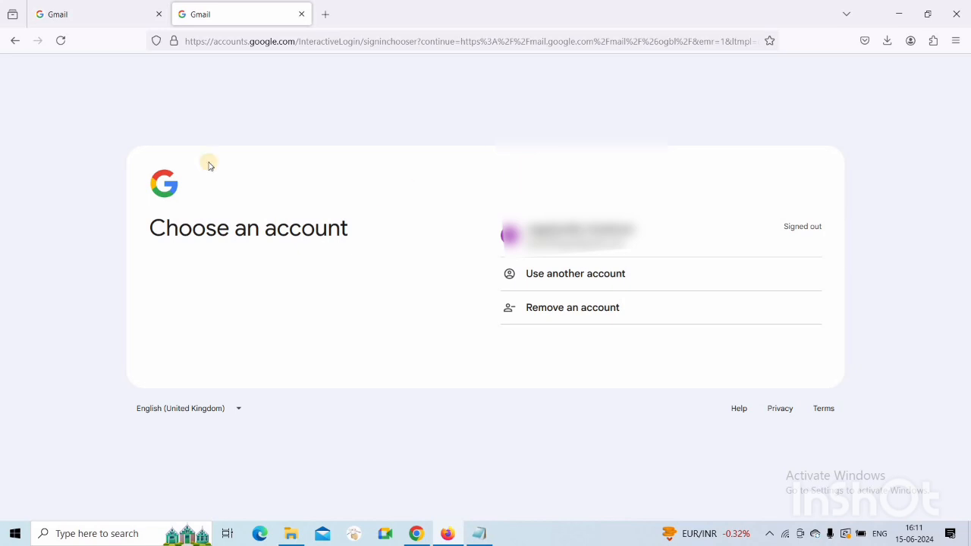
left_click(559, 275)
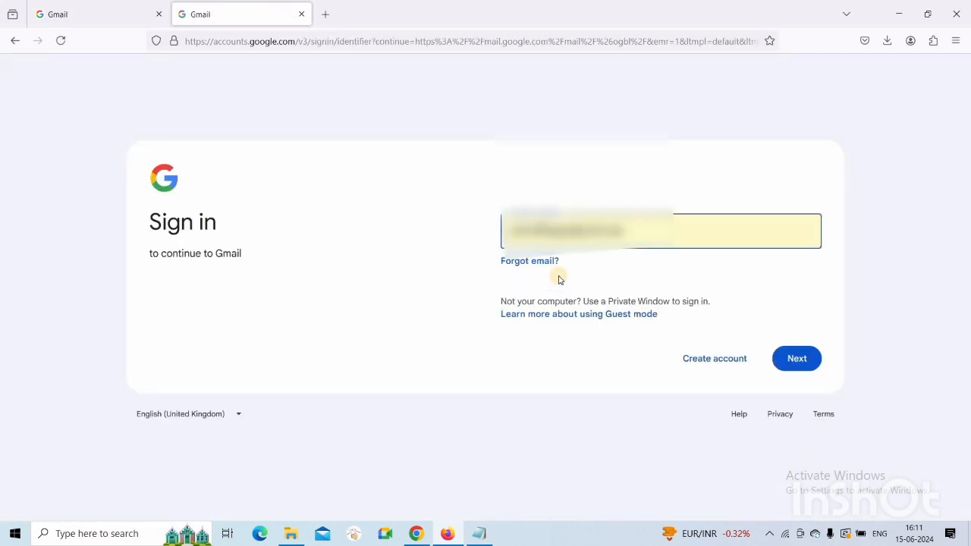
left_click(797, 356)
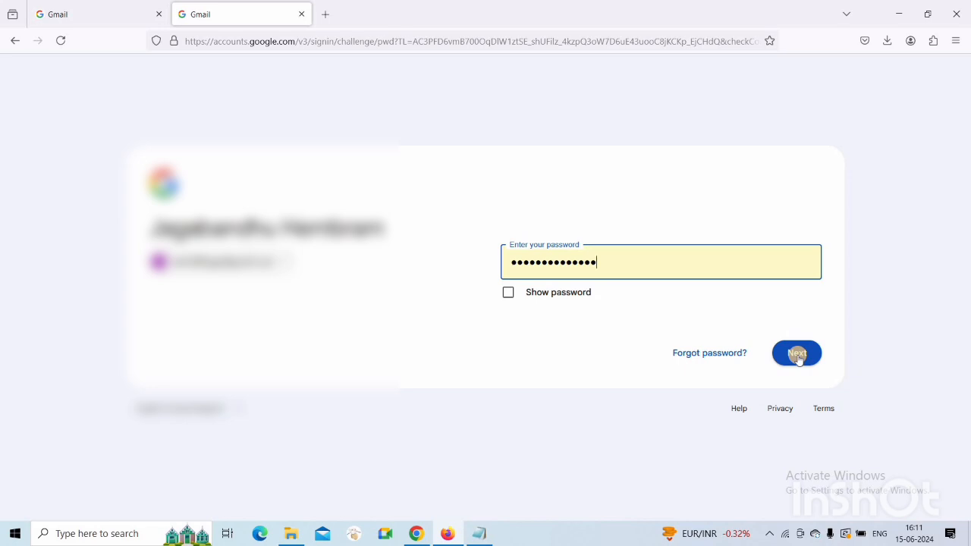
left_click(797, 357)
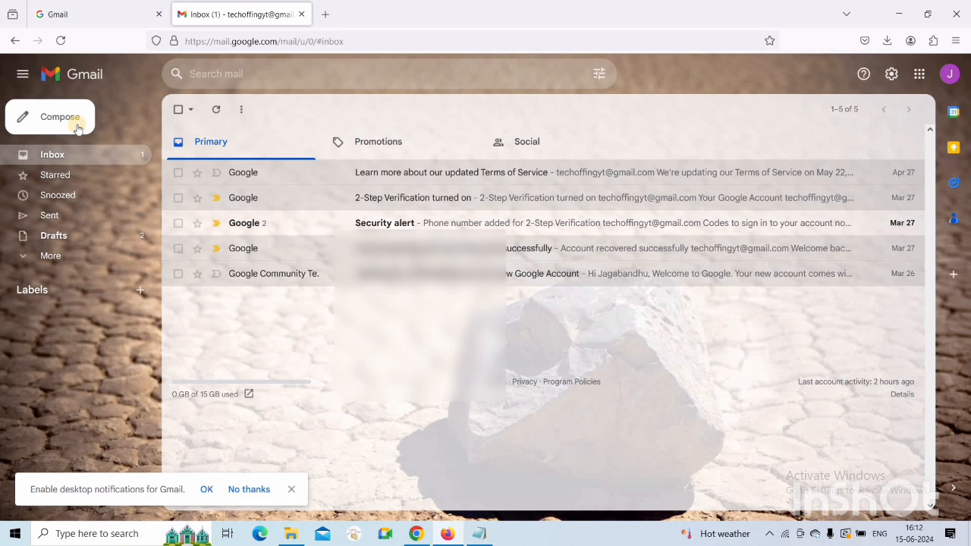
Start a new Compose message, check its To, Subject and body fields, and return to To
left_click(77, 127)
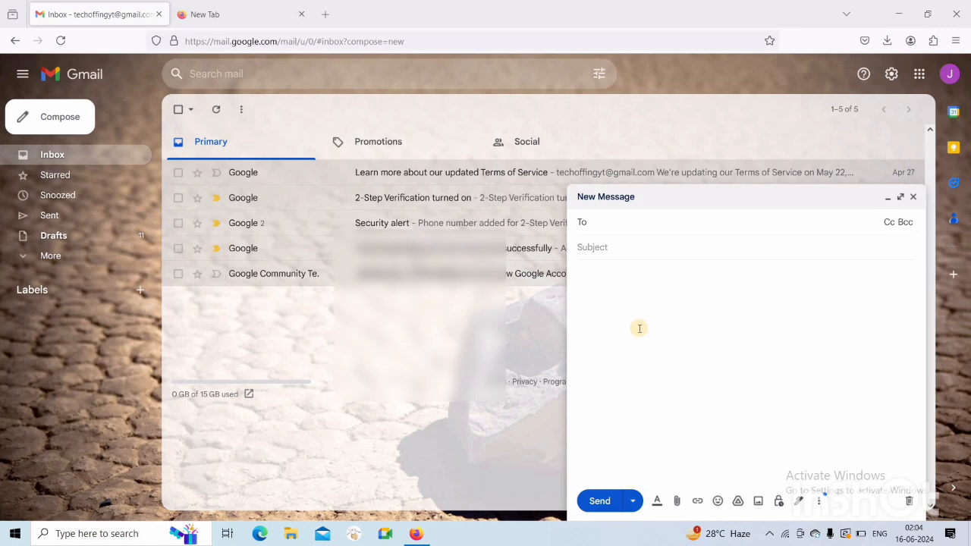
left_click(600, 229)
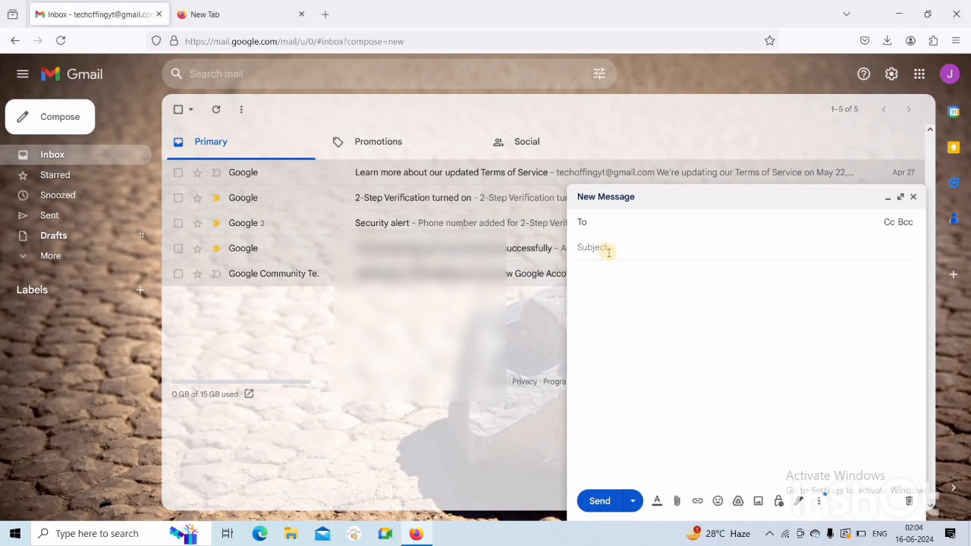
left_click(607, 250)
left_click(623, 272)
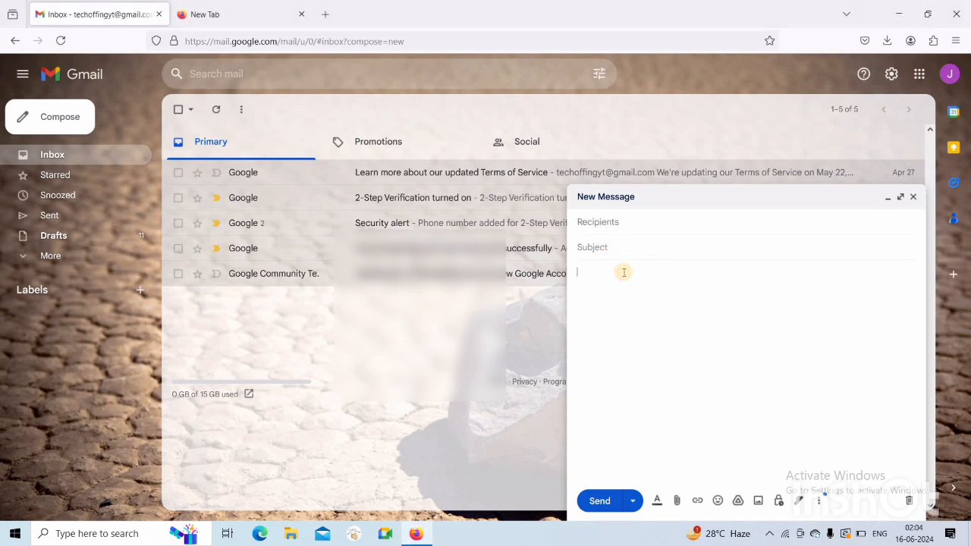
left_click(629, 226)
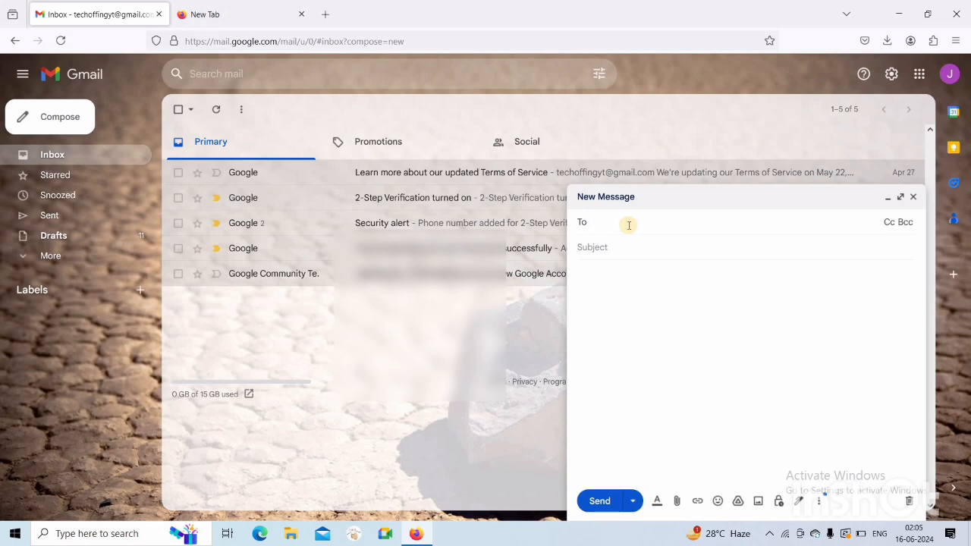
left_click(600, 248)
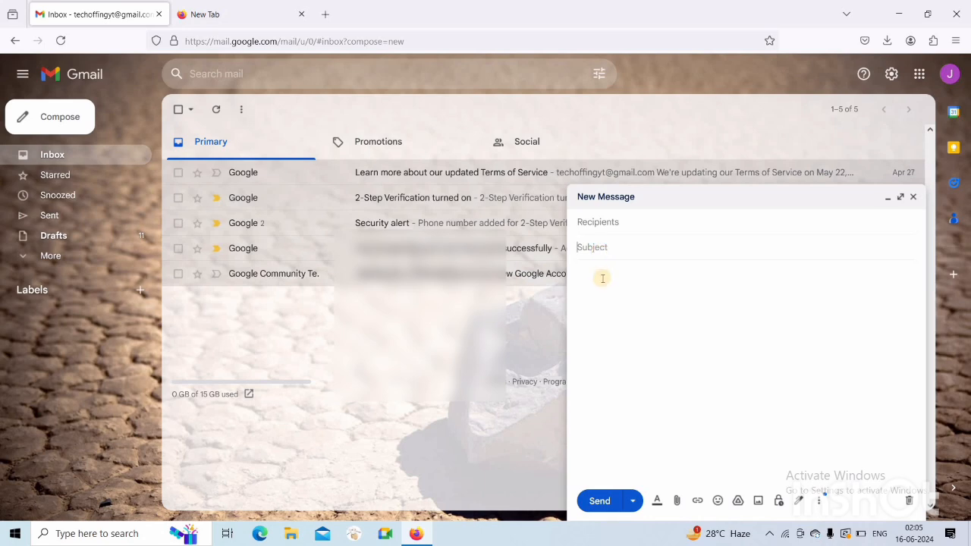
left_click(605, 280)
left_click(628, 221)
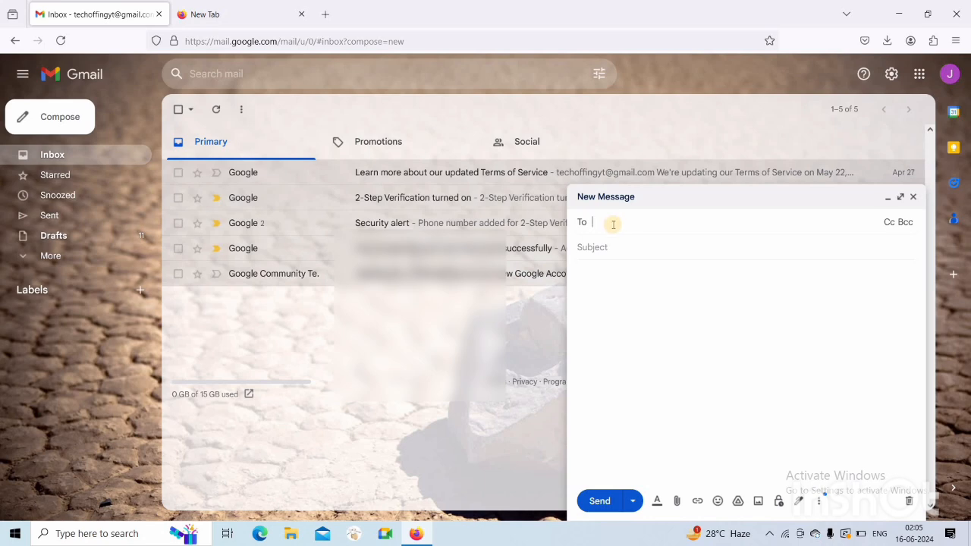
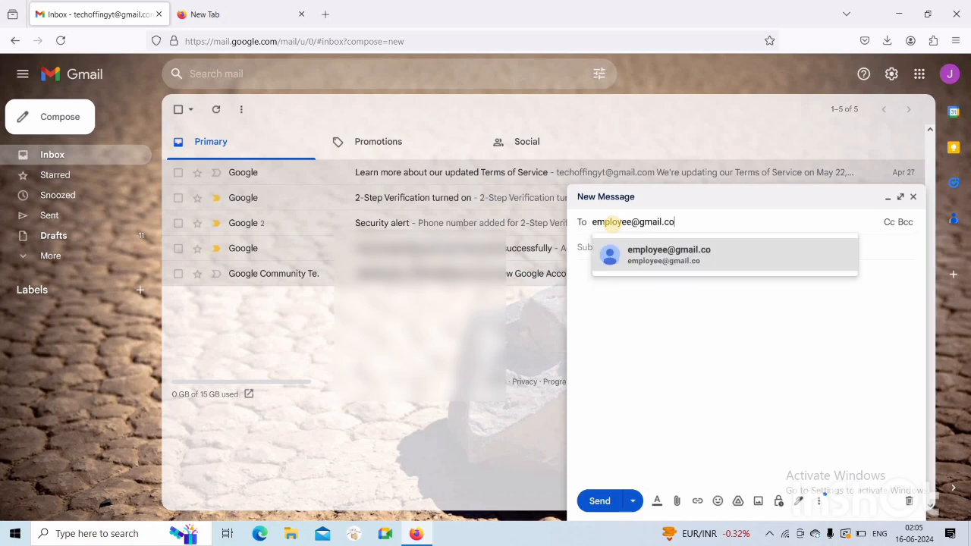
Add the first and second employees' e-mail addresses to the To line via suggestions
left_click(670, 258)
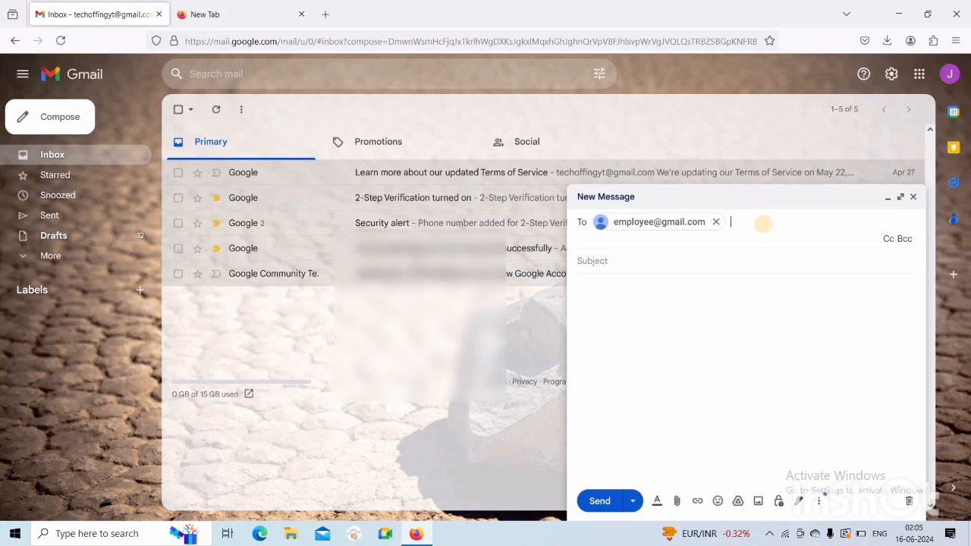
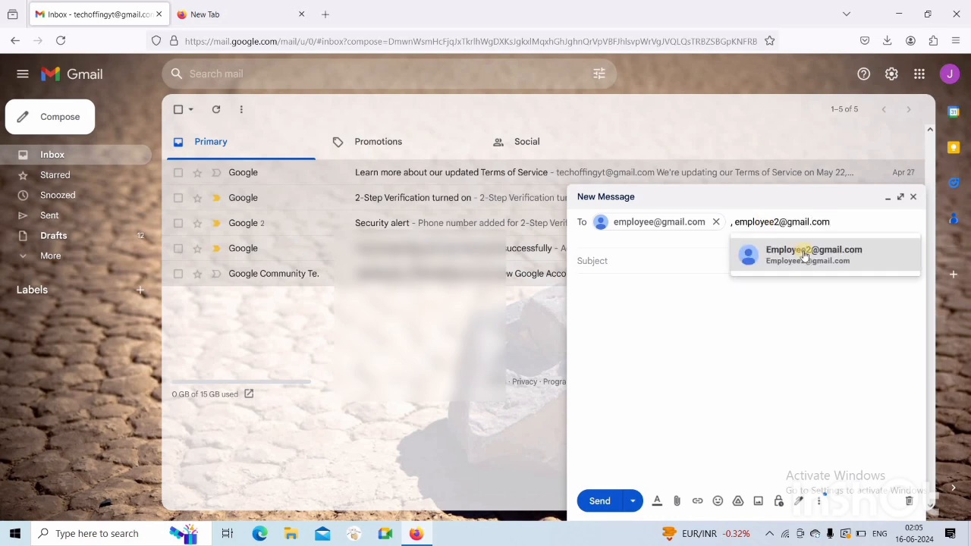
left_click(806, 255)
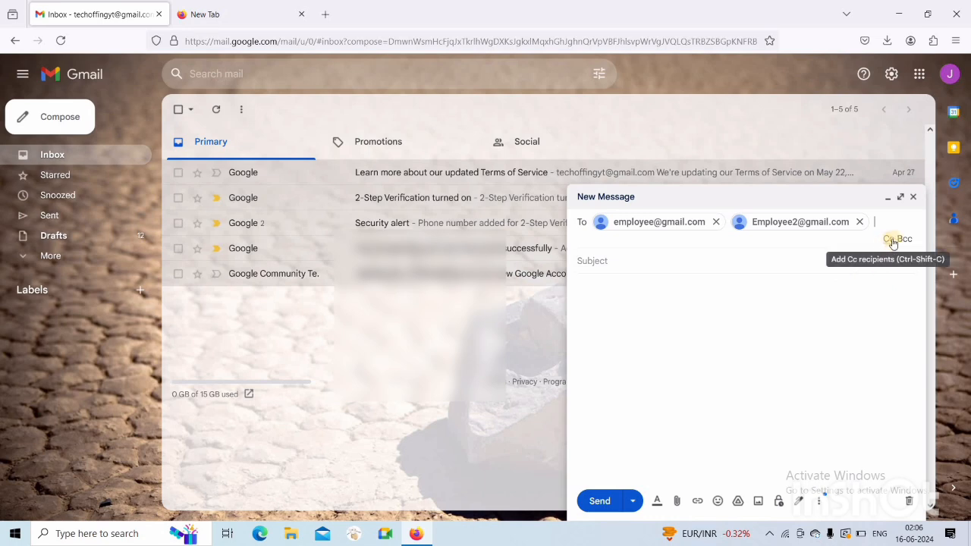
Add the third employee's e-mail address as a Cc recipient
left_click(893, 241)
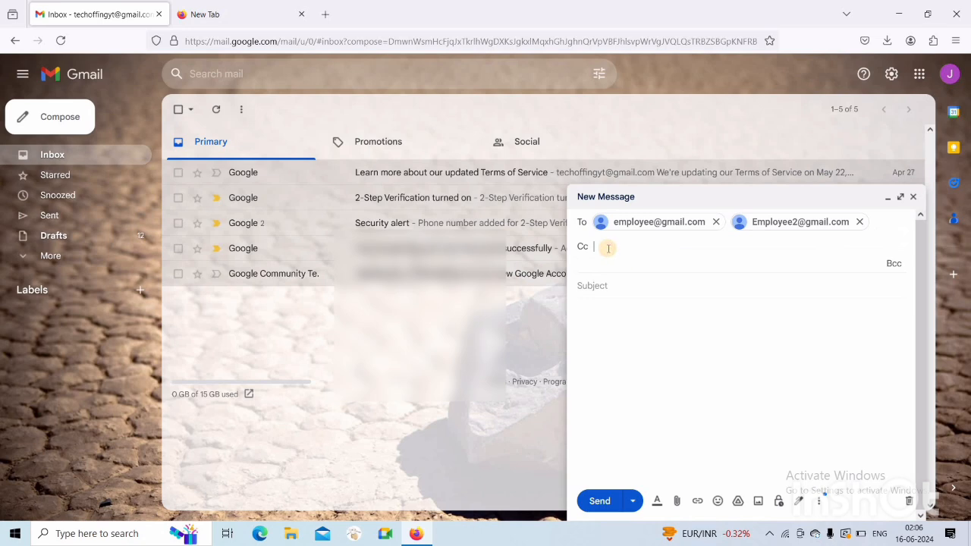
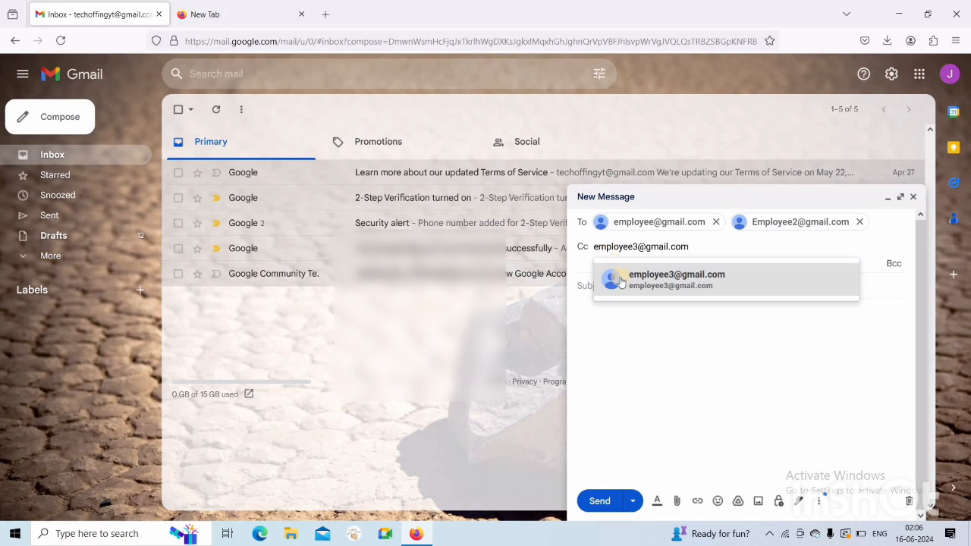
left_click(645, 281)
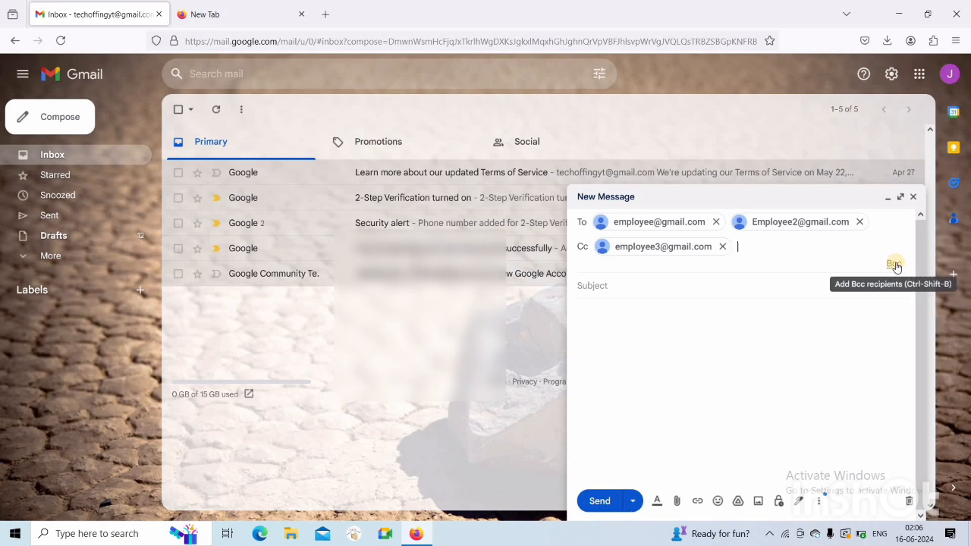
Add the boss's e-mail address as a Bcc recipient
left_click(895, 265)
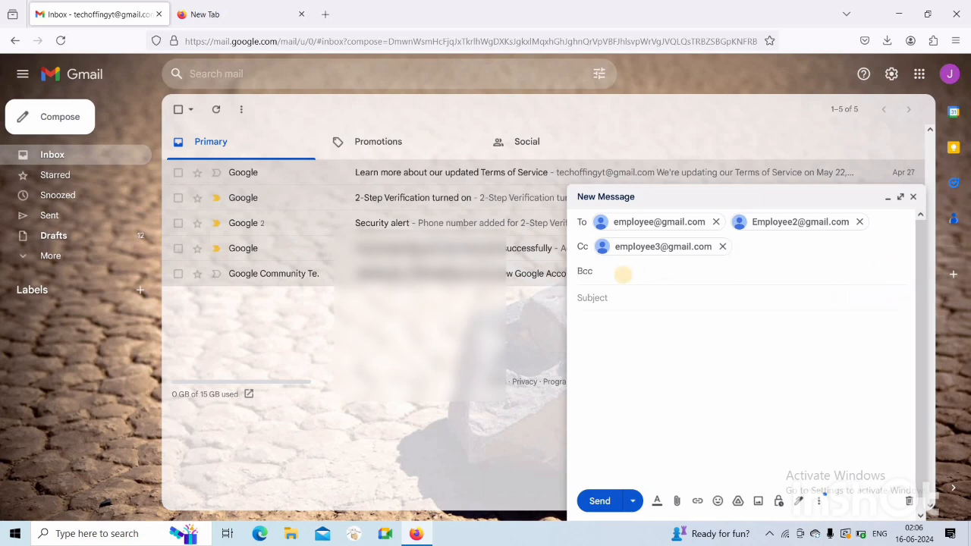
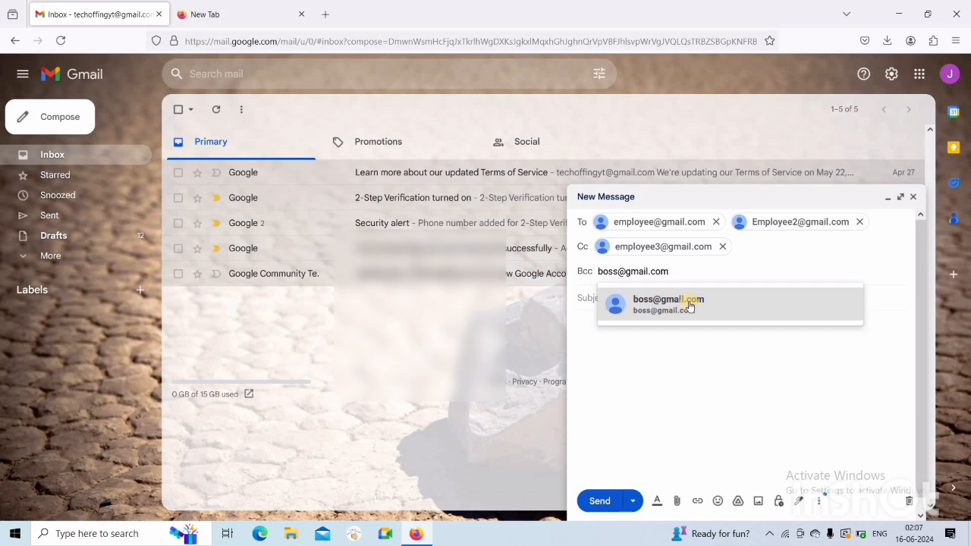
left_click(690, 306)
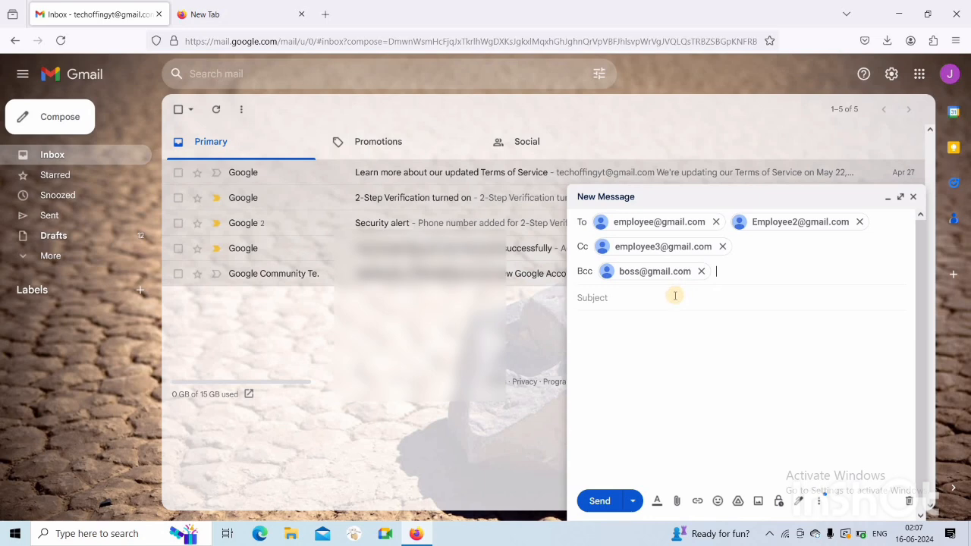
Review the expanded recipients, toggle formatting options on and off, then start attaching a file
left_click(621, 302)
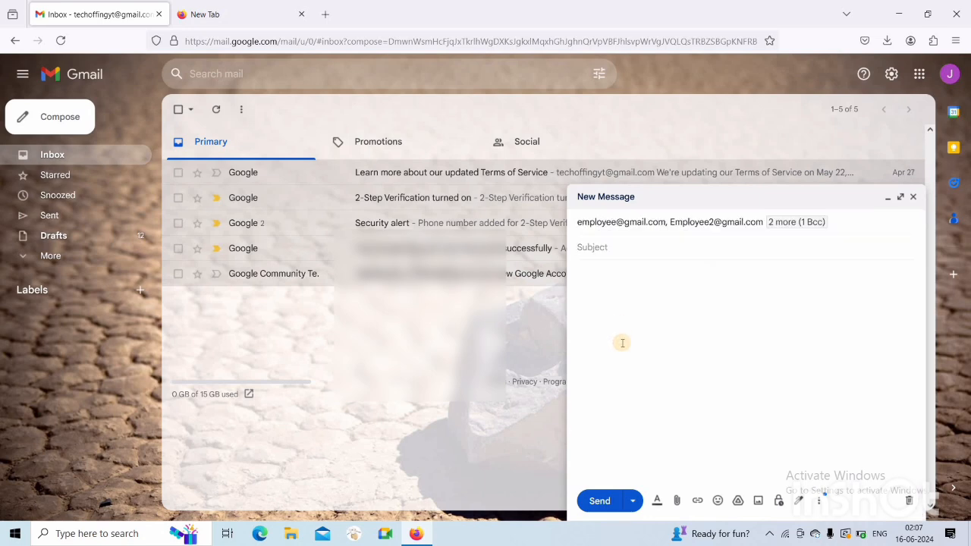
left_click(856, 222)
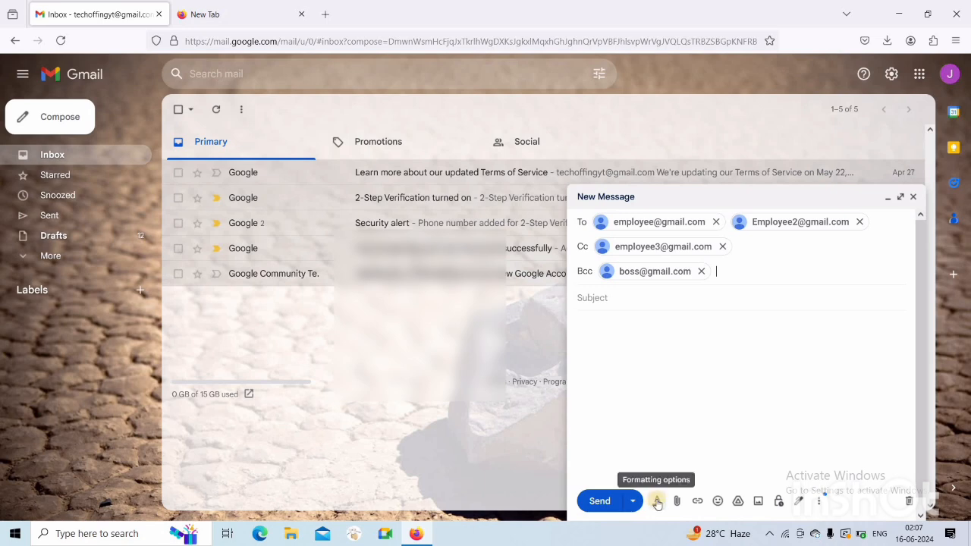
left_click(657, 502)
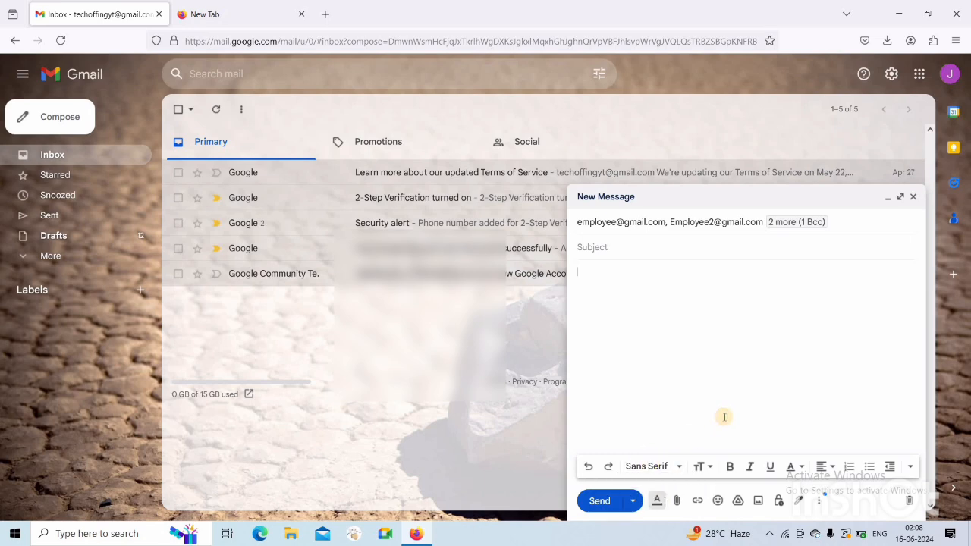
left_click(657, 504)
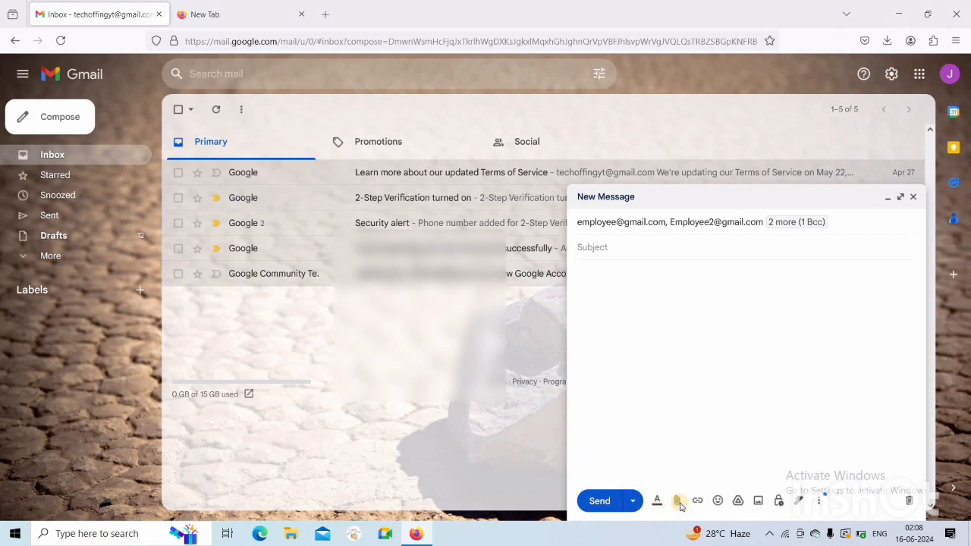
left_click(680, 504)
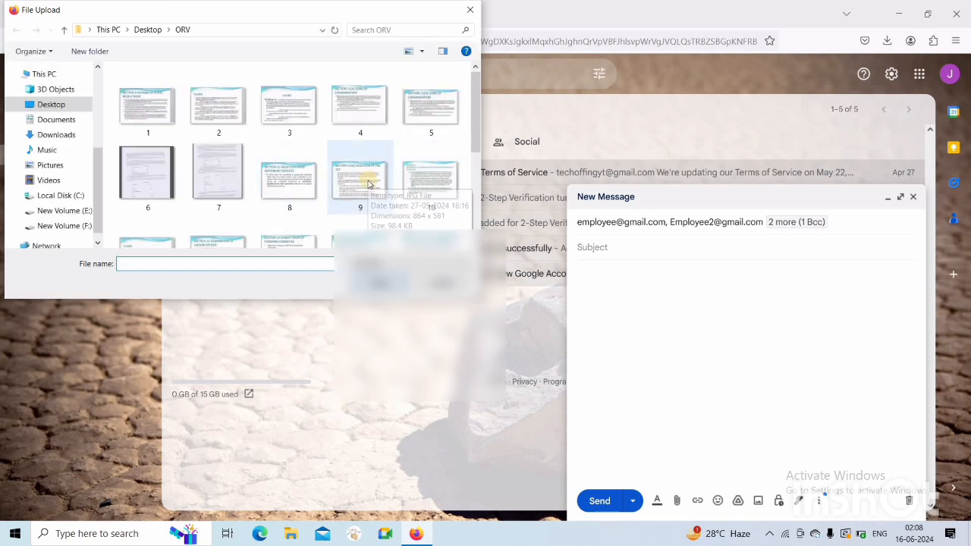
Attach image 9.JPG from the Desktop ORV folder
left_click(354, 183)
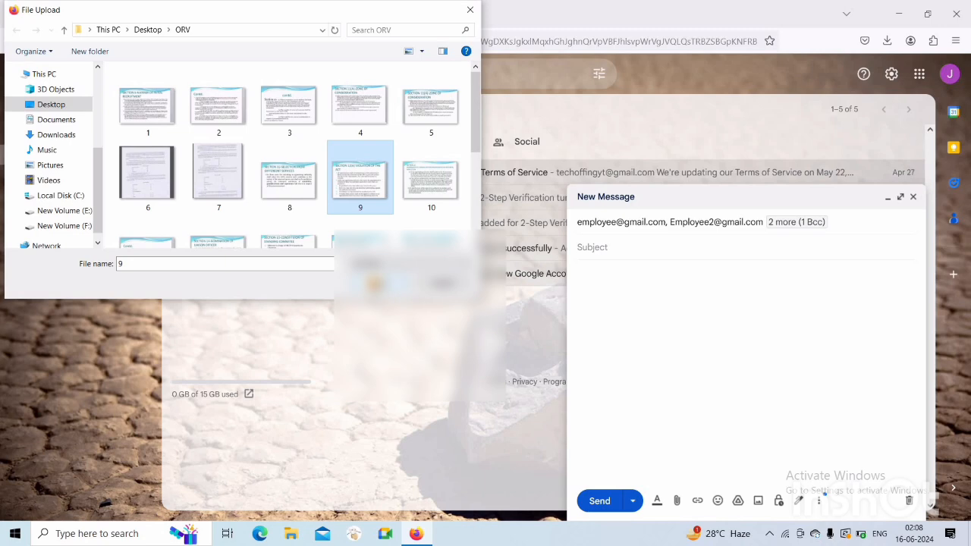
left_click(372, 282)
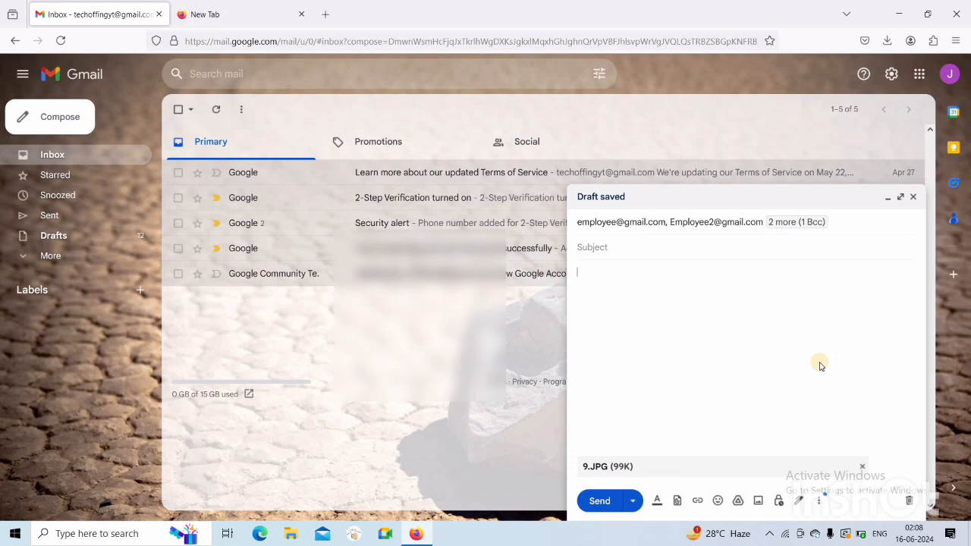
left_click(697, 502)
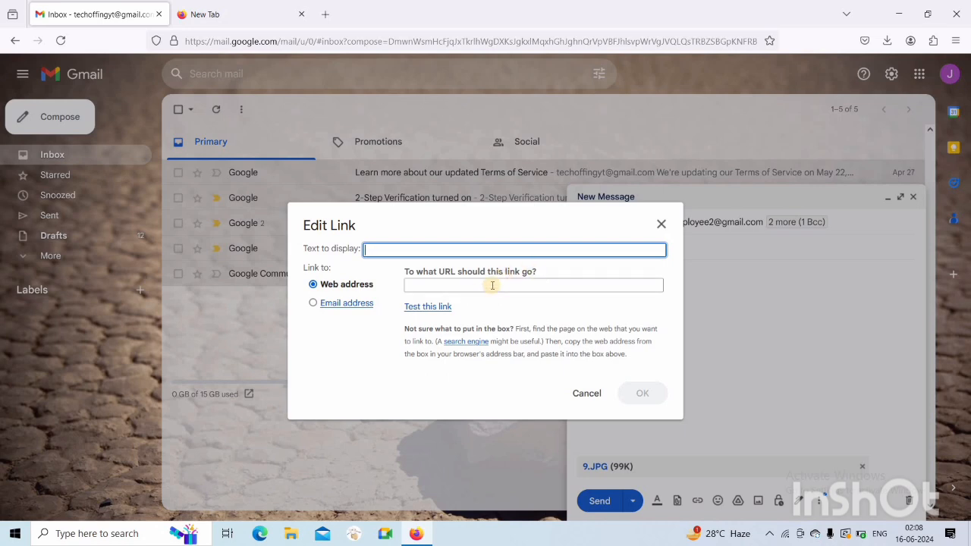
left_click(433, 286)
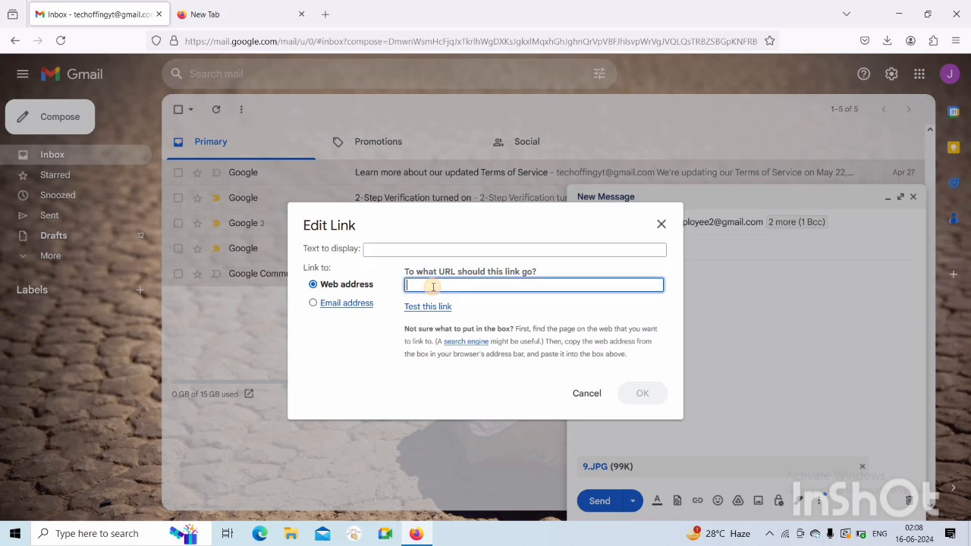
left_click(201, 10)
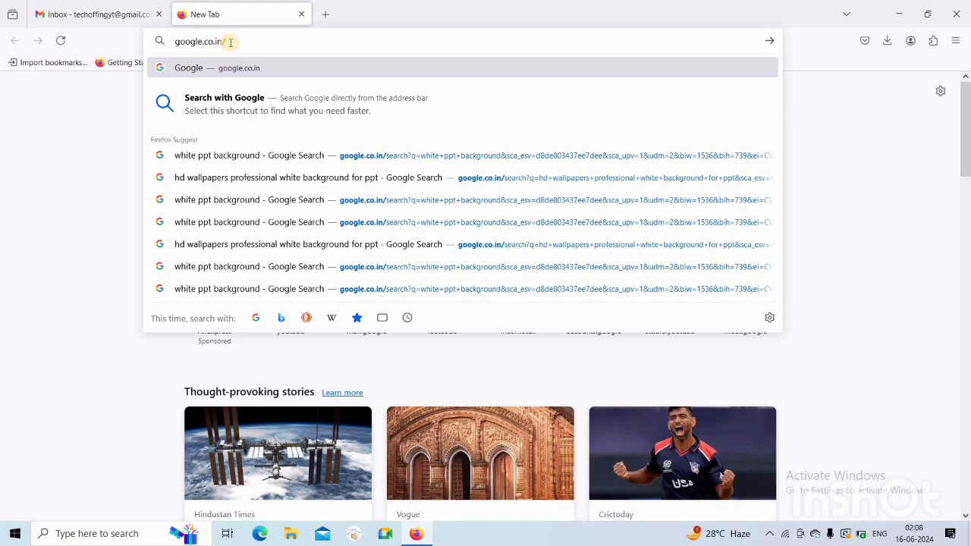
left_click_drag(227, 41, 159, 41)
key("ctrl+c")
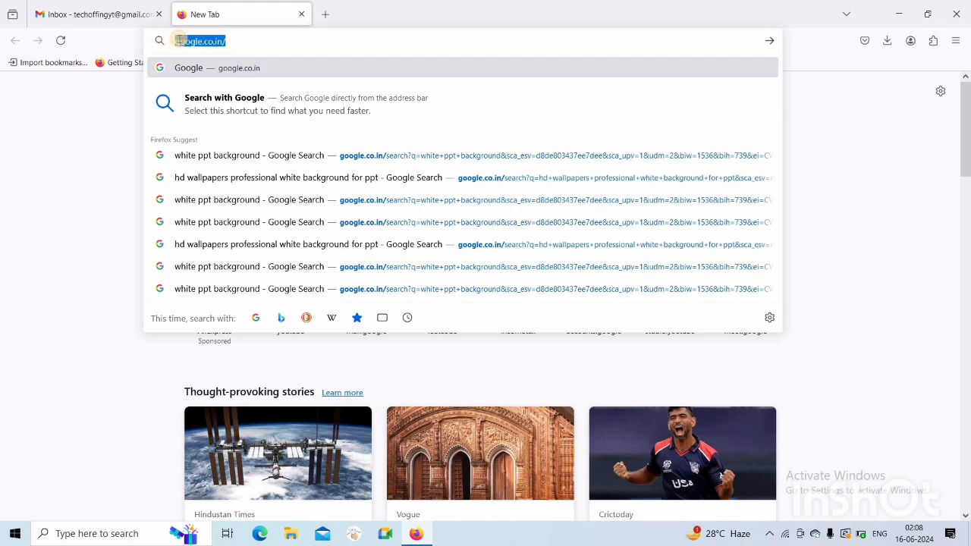
left_click(88, 12)
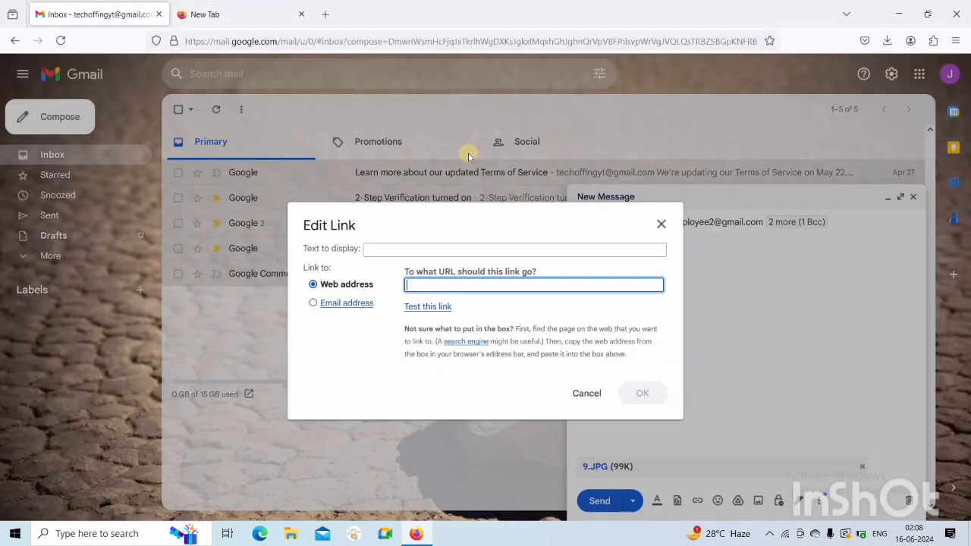
key("ctrl+v")
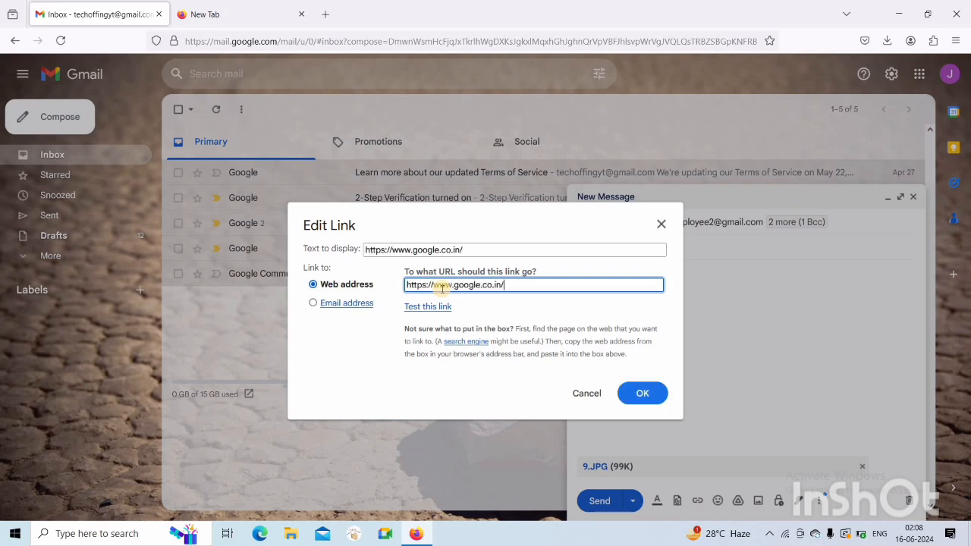
Replace the link's display text with 'Click the link' and confirm it
left_click(465, 250)
left_click_drag(464, 250, 362, 247)
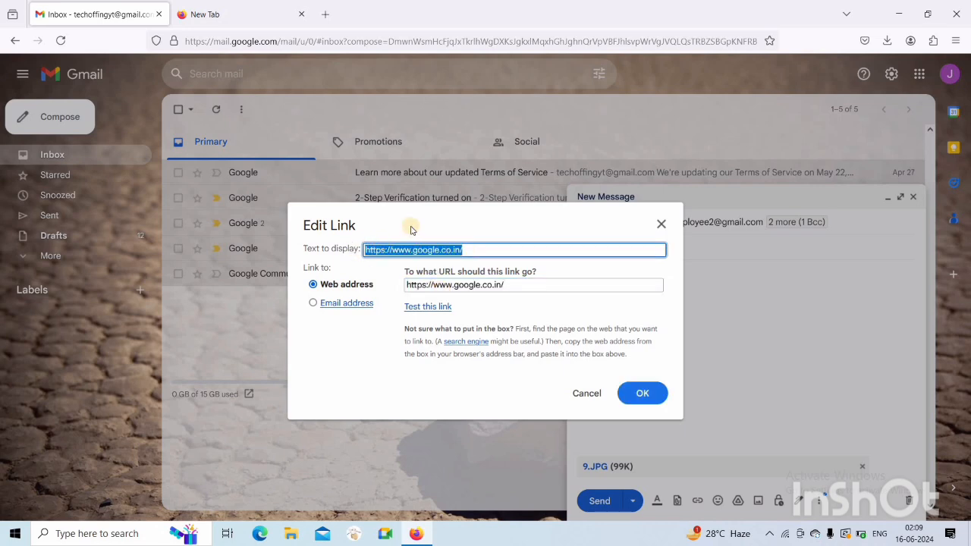
type("C")
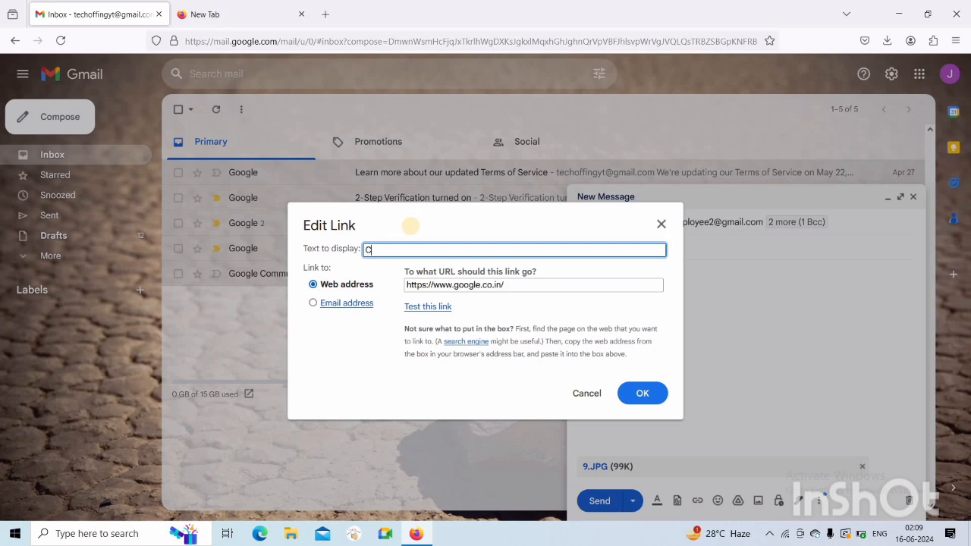
type("lick the link")
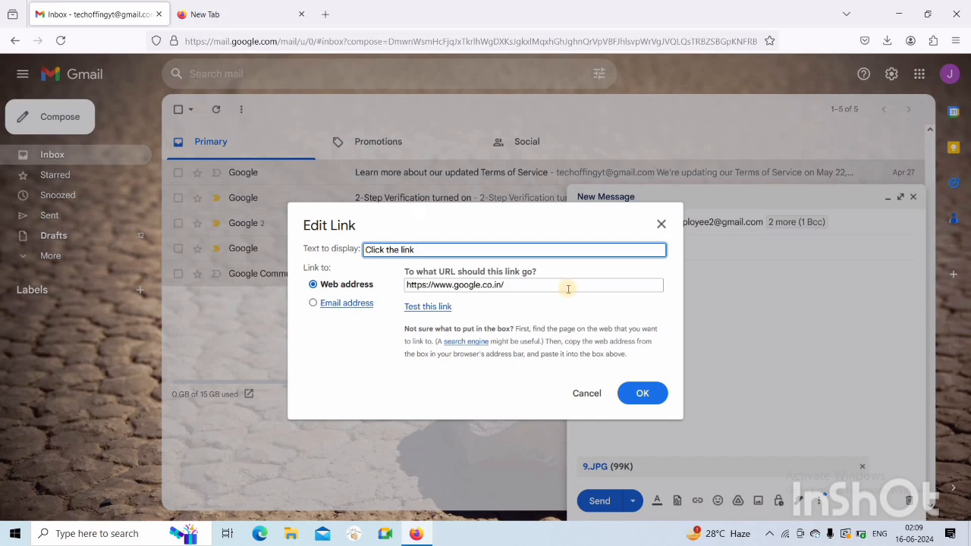
left_click(644, 393)
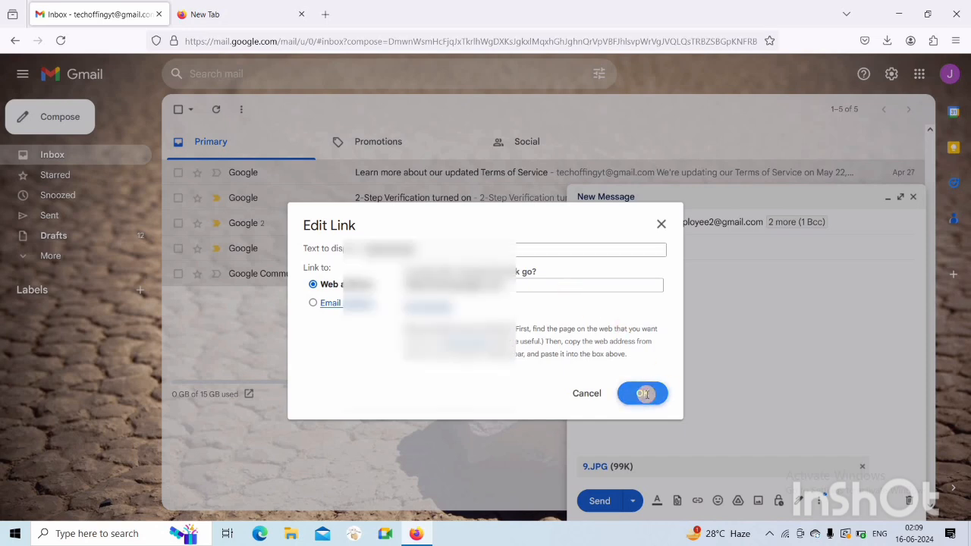
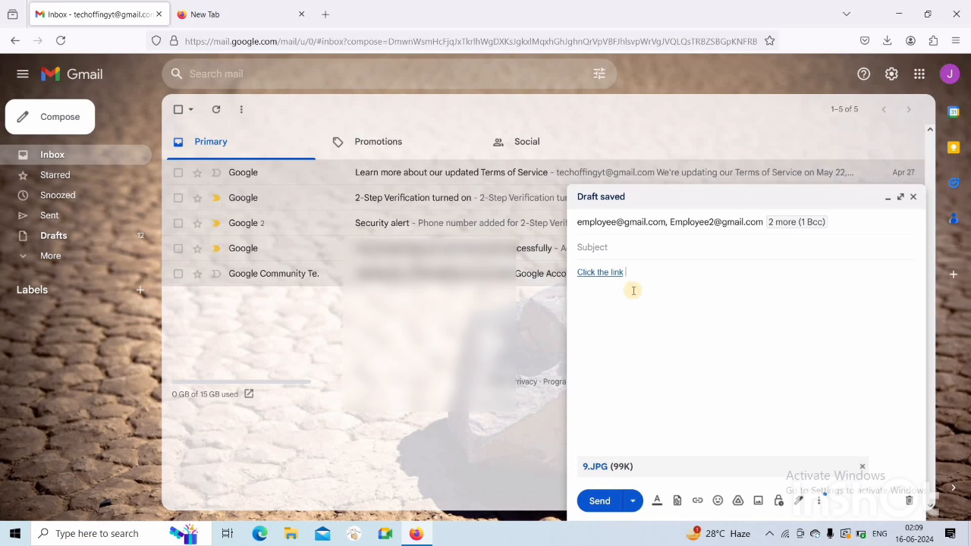
Insert the 😃 smiley right after 'Click the link', leaving the Google Drive dialog closed
left_click(718, 502)
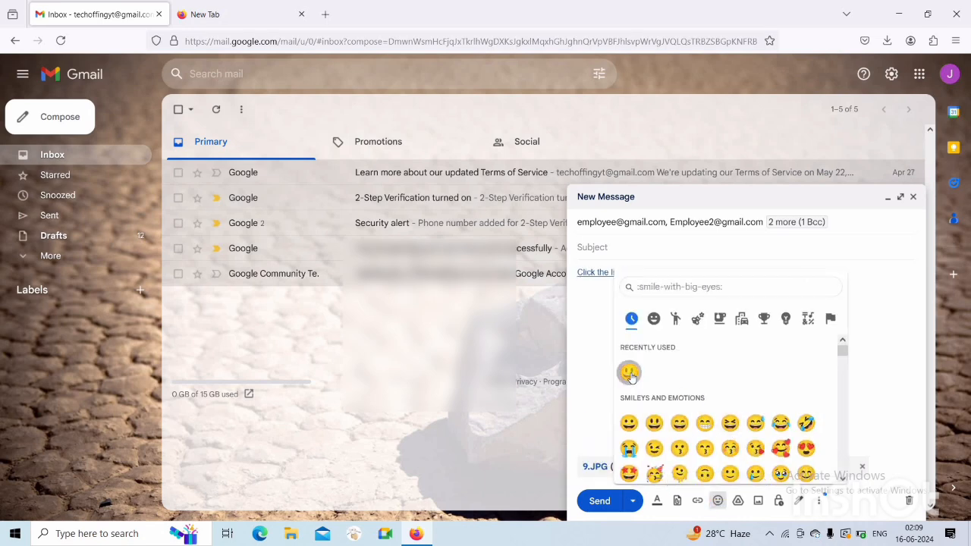
left_click(630, 373)
left_click(603, 370)
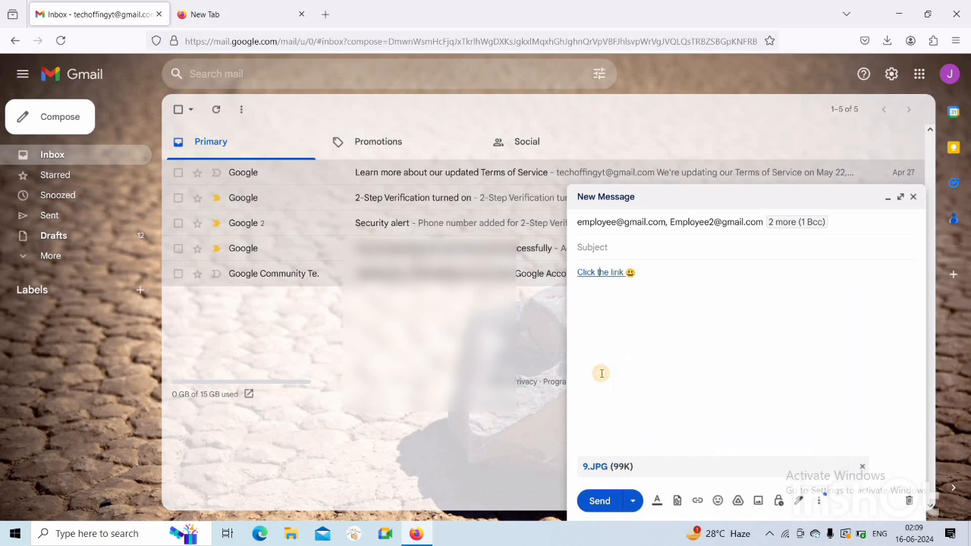
left_click(738, 501)
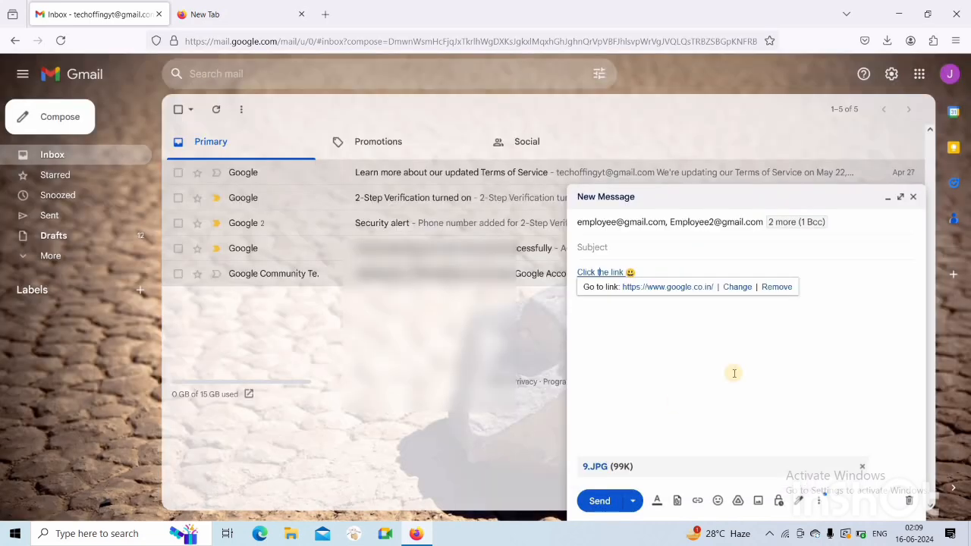
left_click(793, 379)
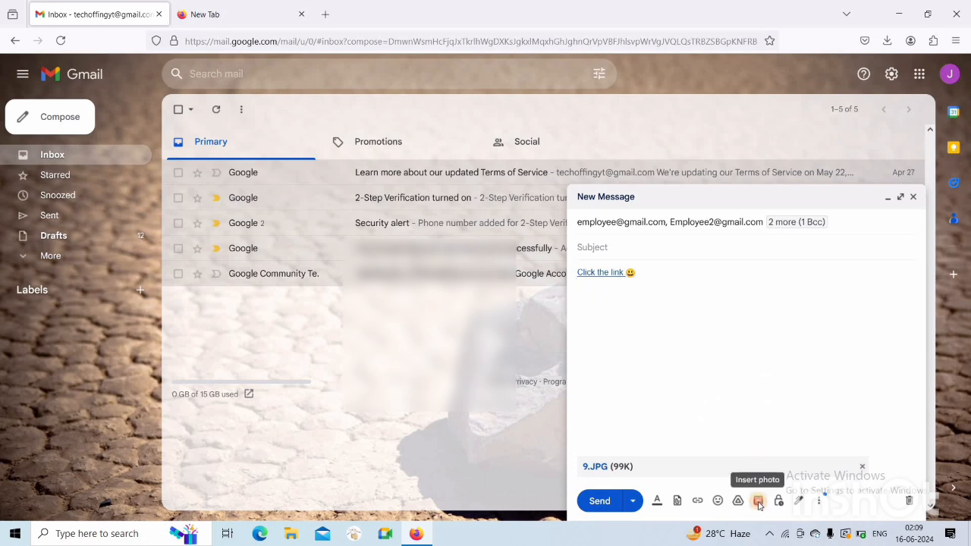
left_click(759, 504)
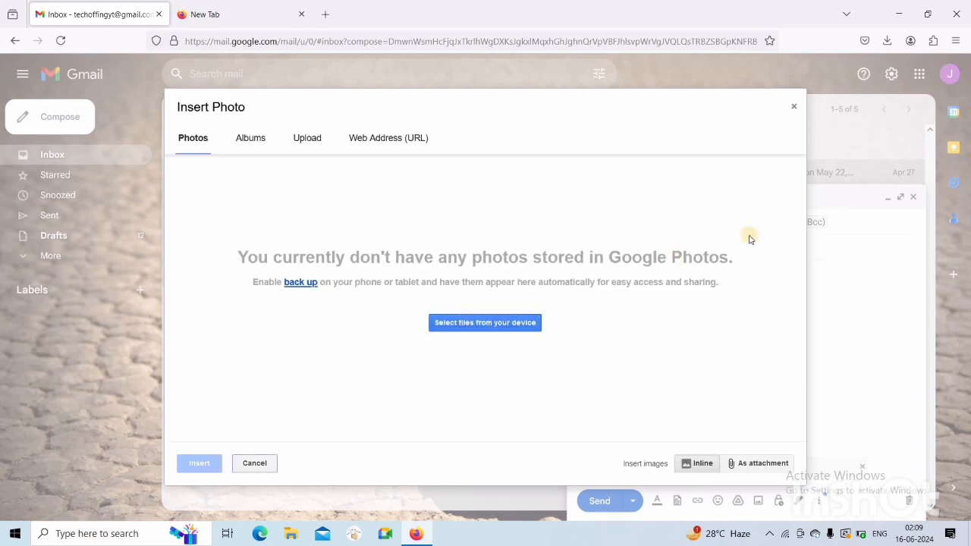
left_click(791, 108)
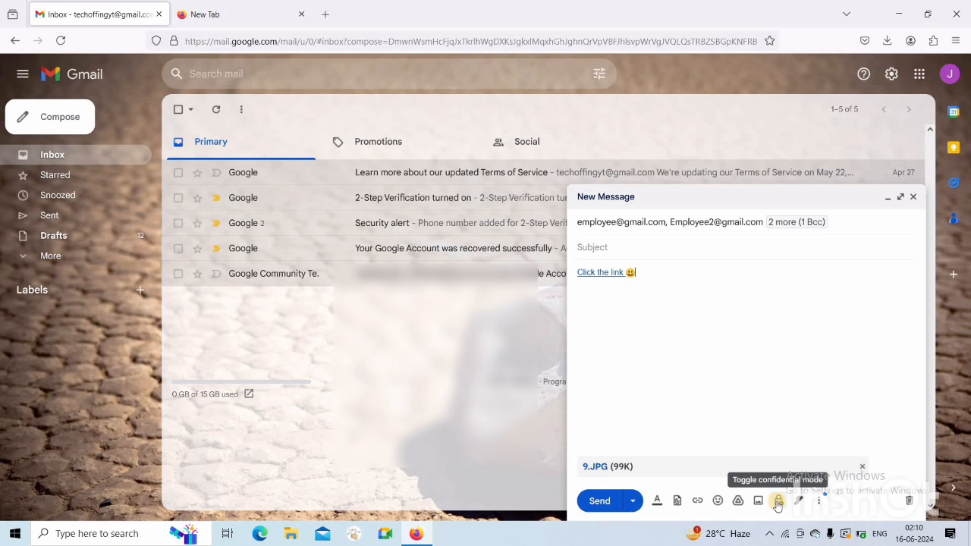
left_click(778, 505)
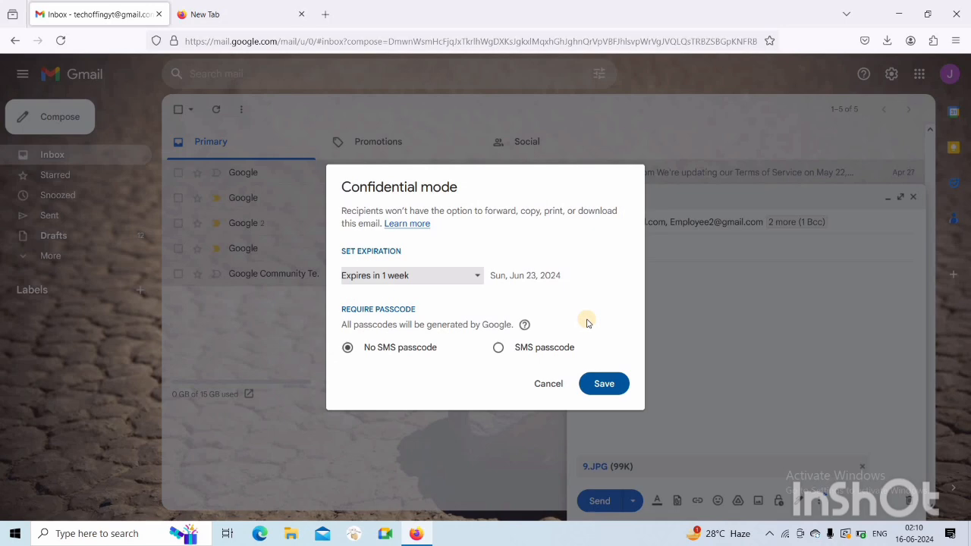
left_click(478, 276)
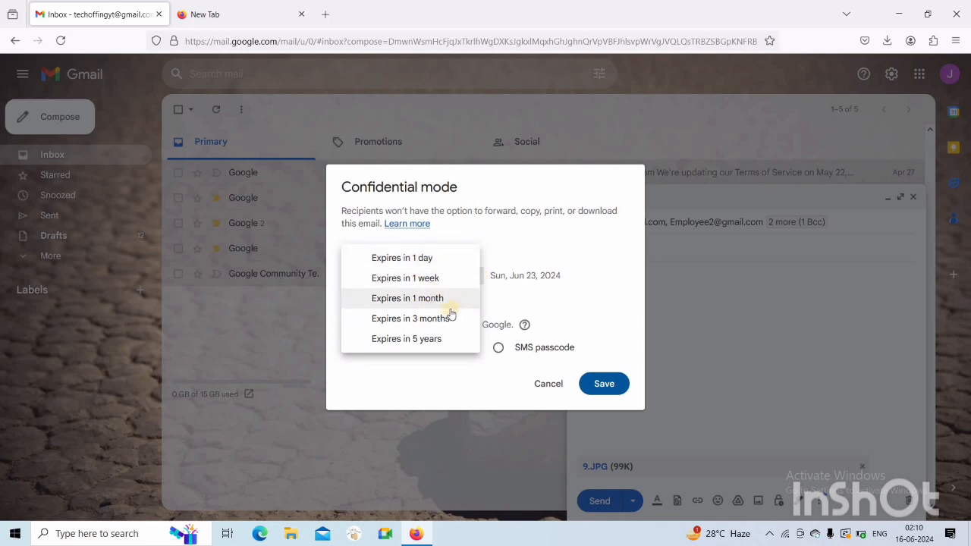
left_click(497, 242)
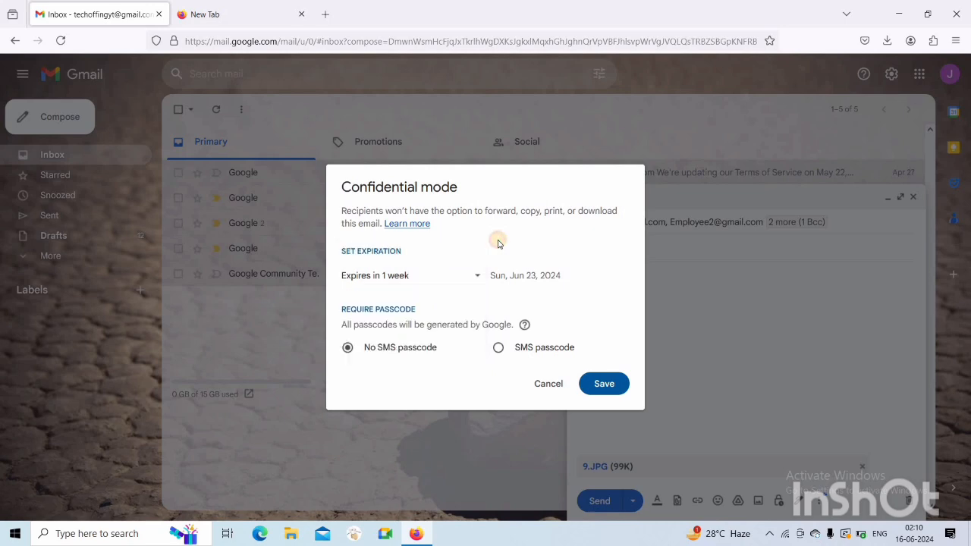
left_click(476, 277)
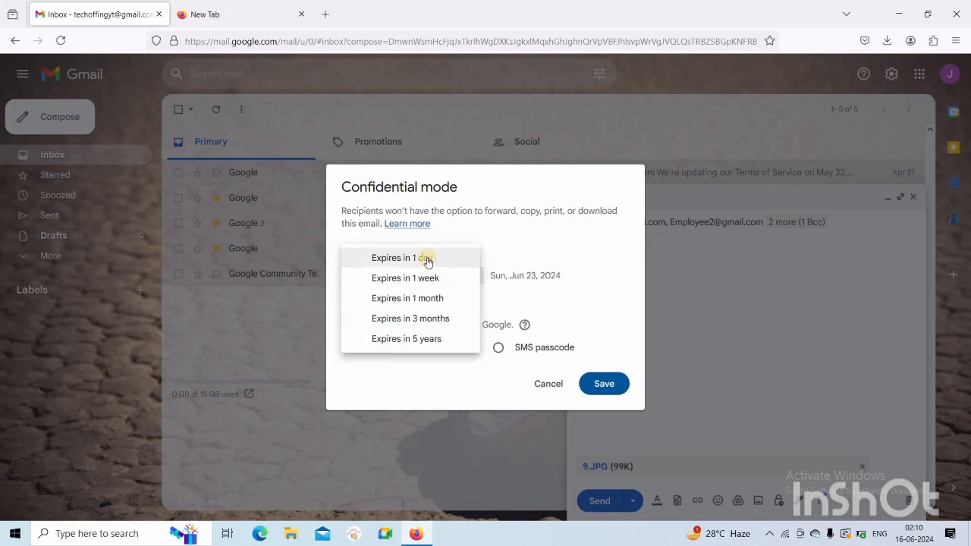
left_click(500, 243)
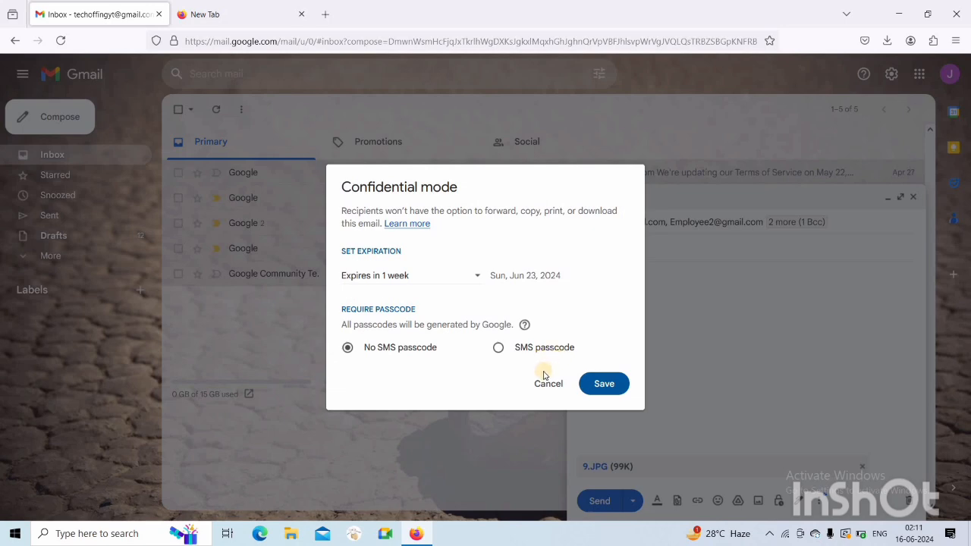
left_click(546, 384)
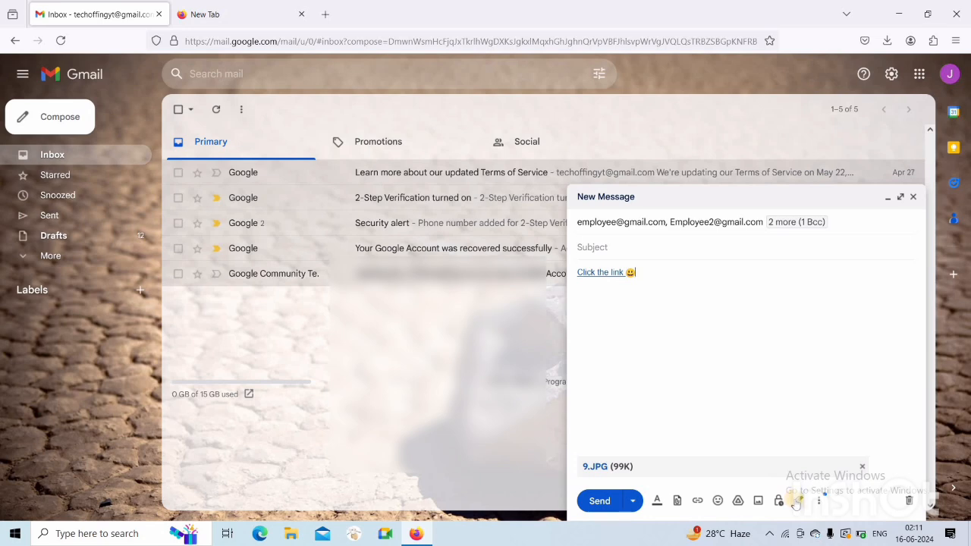
left_click(797, 502)
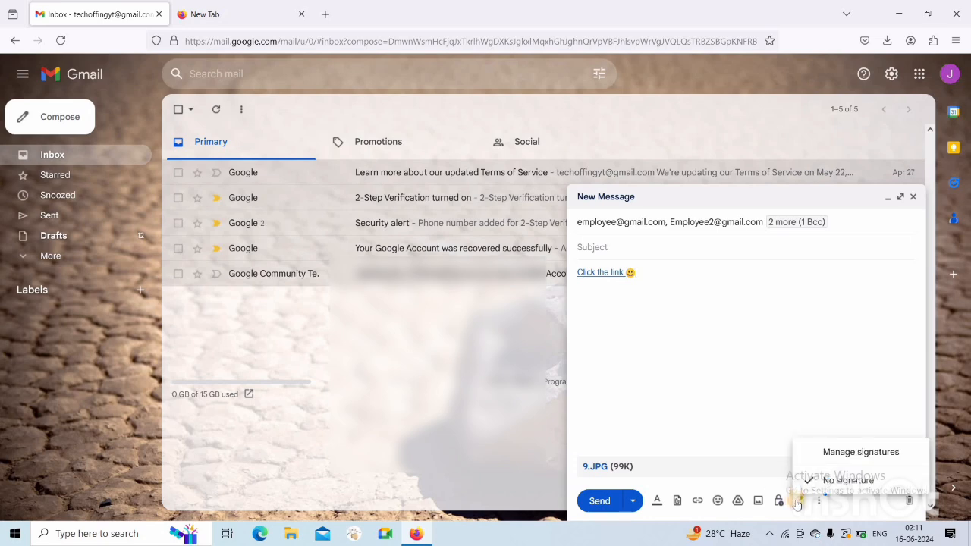
left_click(797, 502)
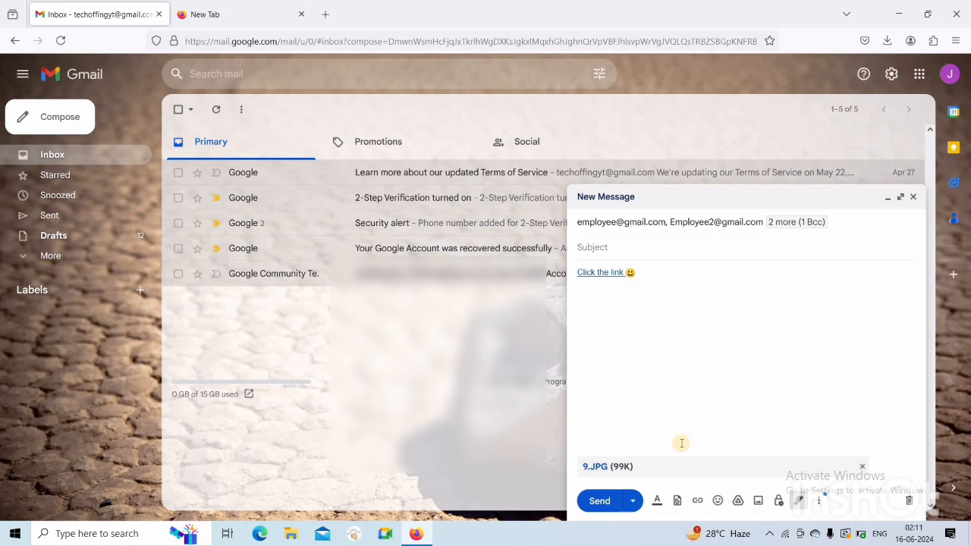
left_click(598, 501)
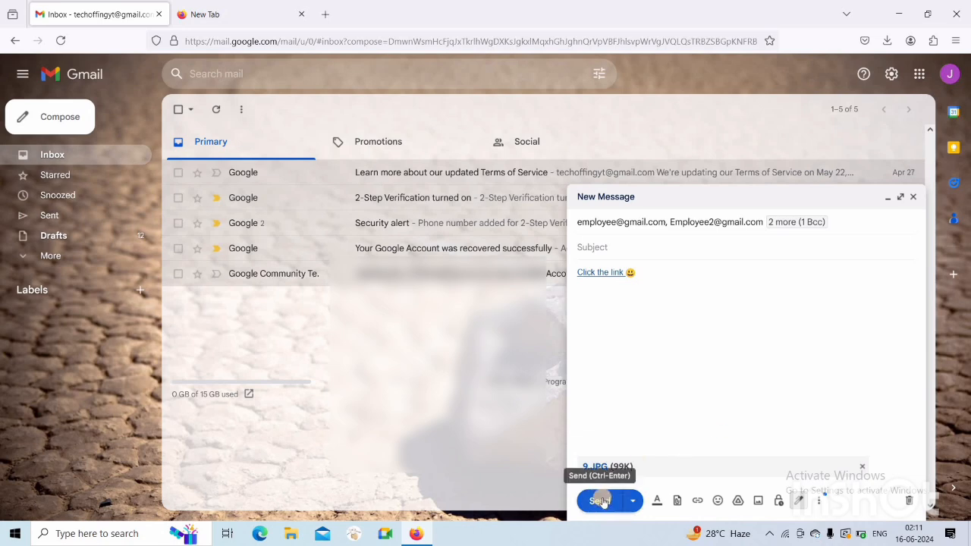